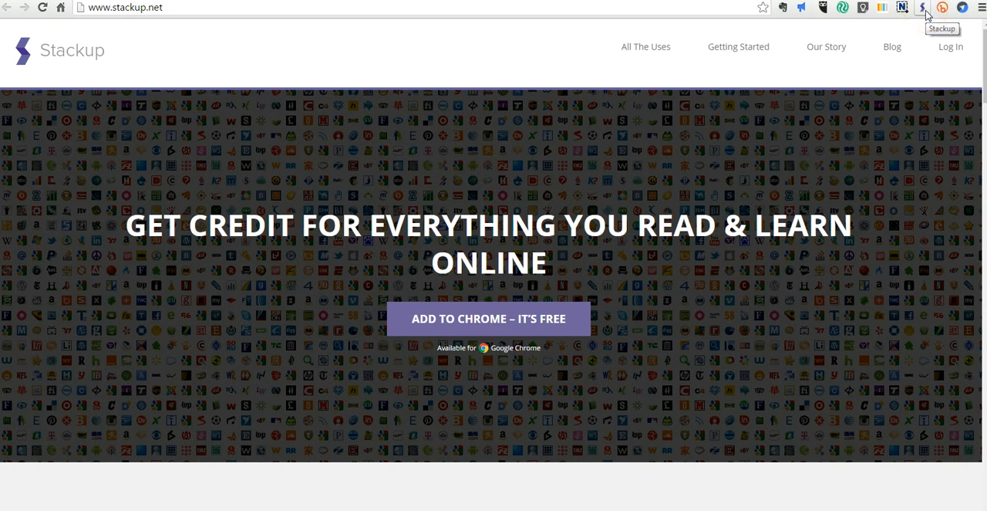
- Log in to Stackup and start a new challenge in the Challenges section
left_click(953, 48)
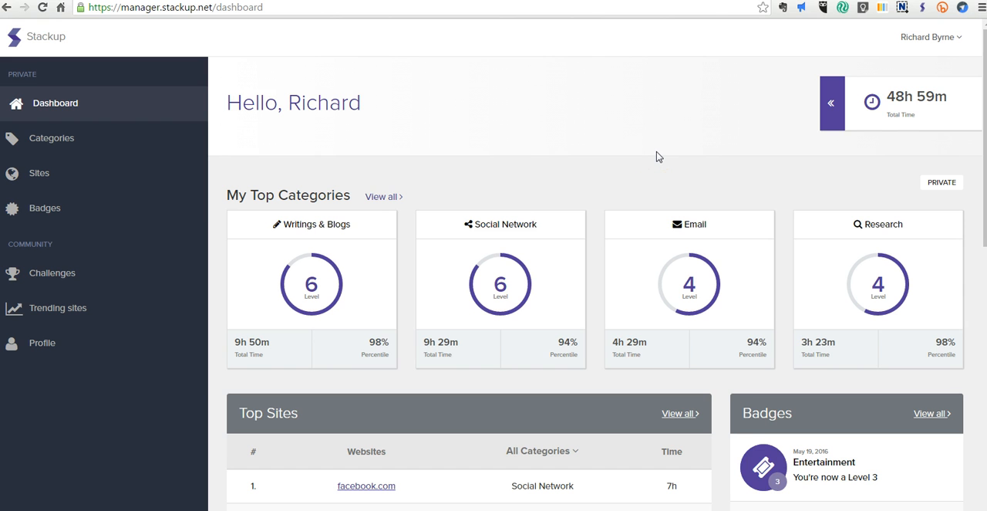
left_click(79, 274)
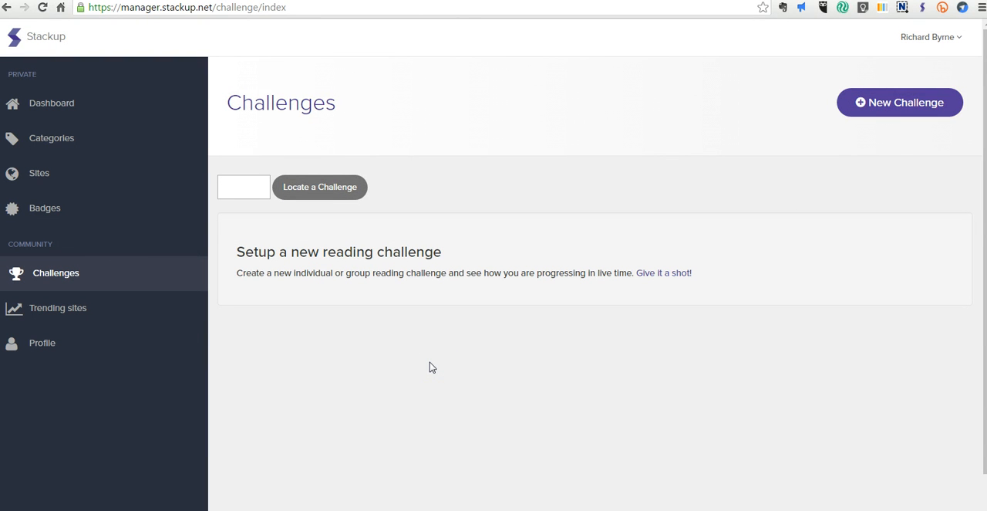
left_click(887, 106)
- Title the new challenge "Current Event Articles"
left_click(442, 147)
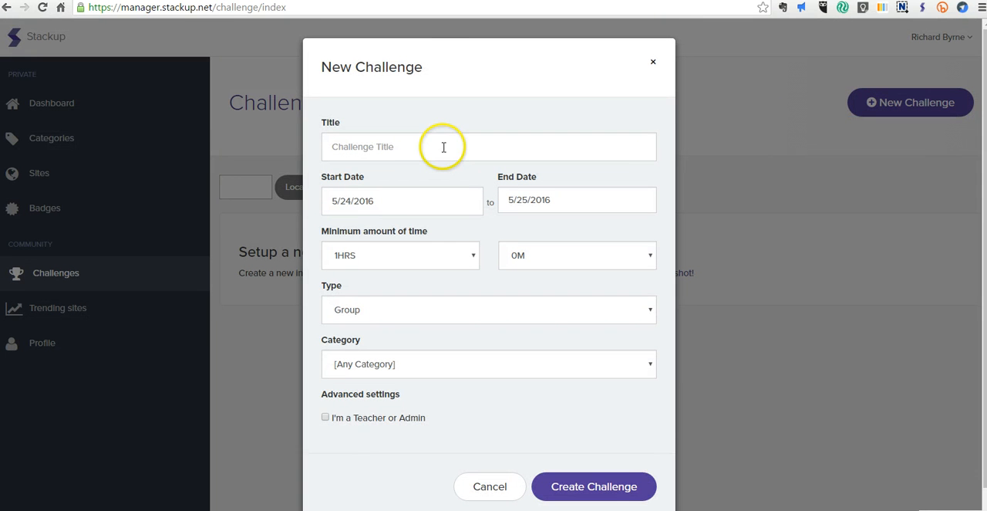
type("Current")
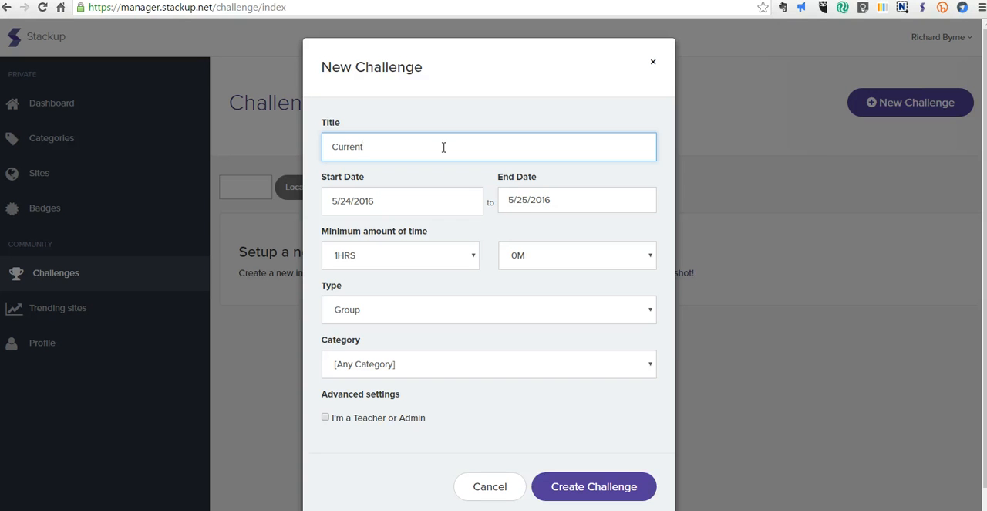
type("Event Articles")
- Set the challenge to start on 05/24/2016 and end on 05/31/2016
left_click(389, 202)
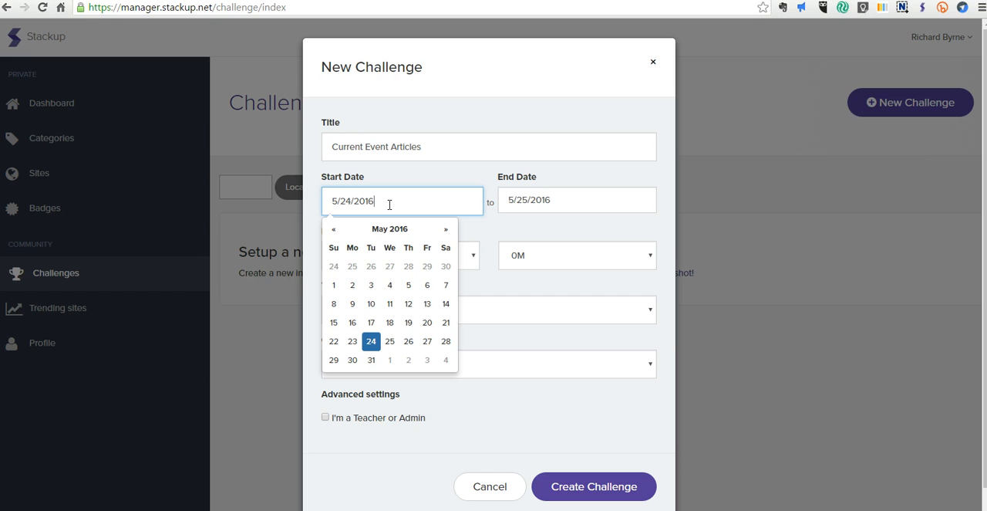
left_click(372, 341)
left_click(539, 201)
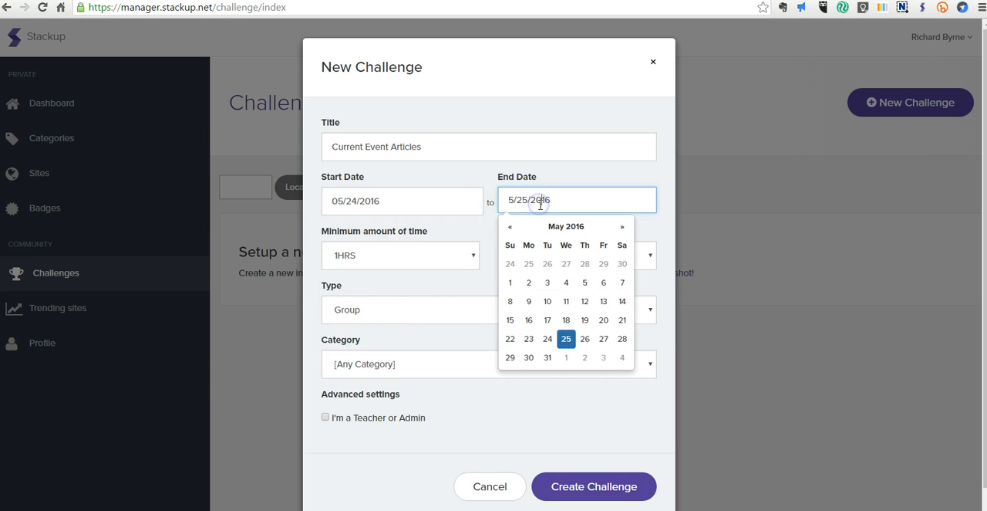
left_click(547, 359)
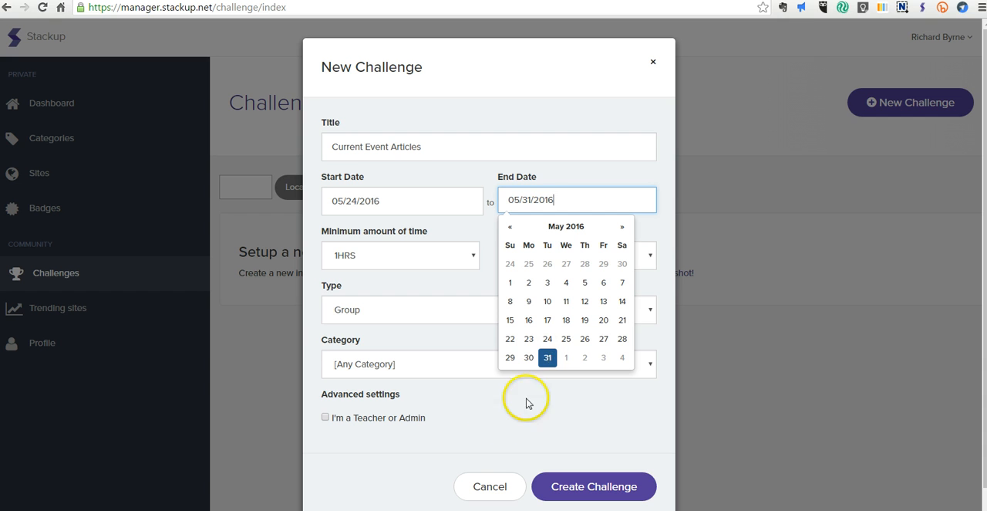
left_click(507, 415)
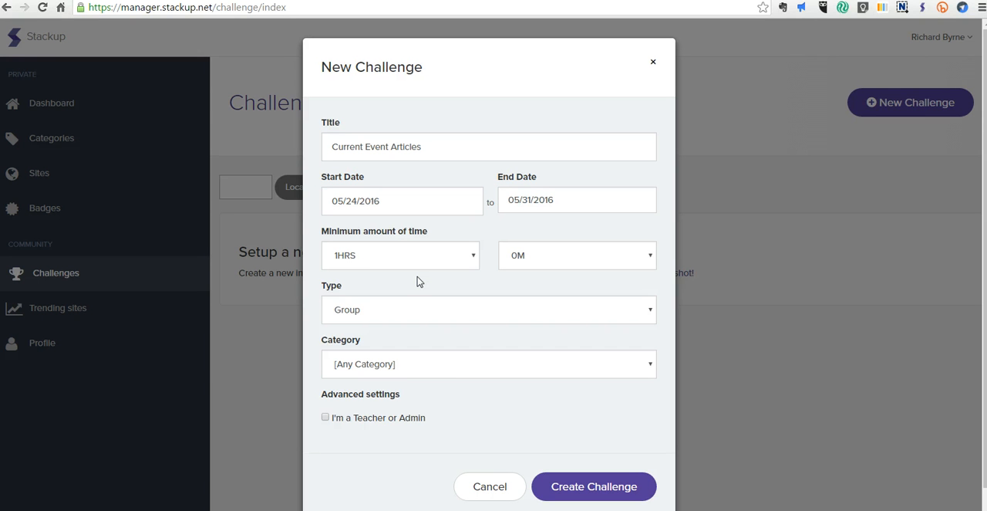
- Keep the challenge type as Group and set its category to Education
left_click(435, 315)
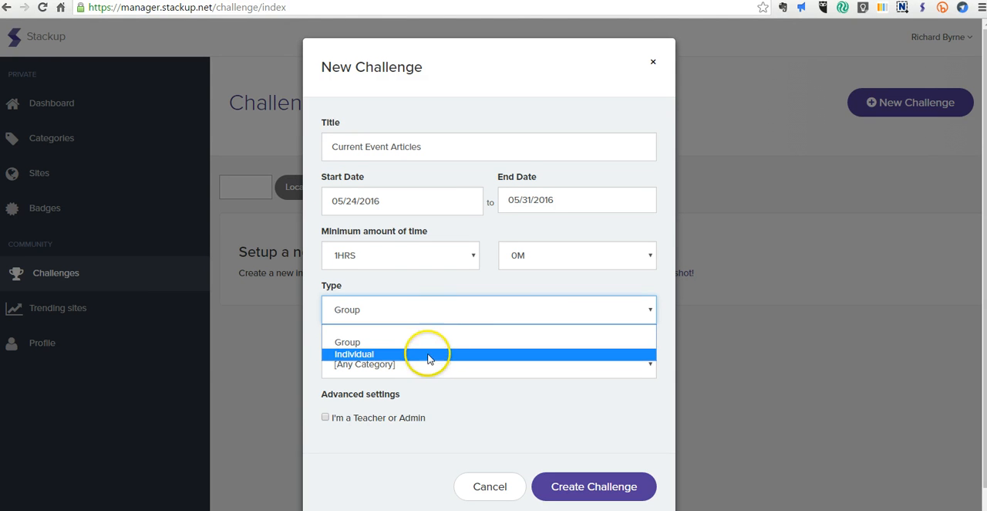
left_click(432, 344)
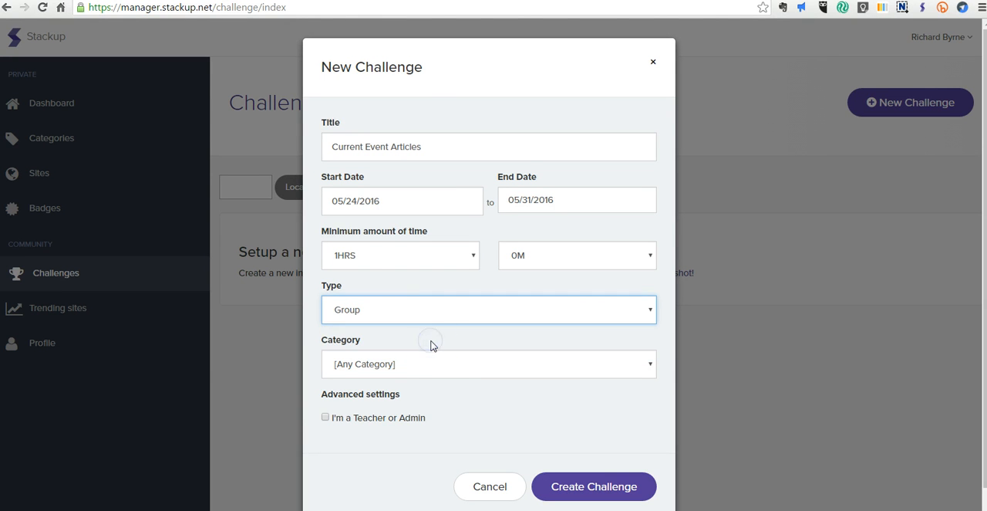
left_click(444, 370)
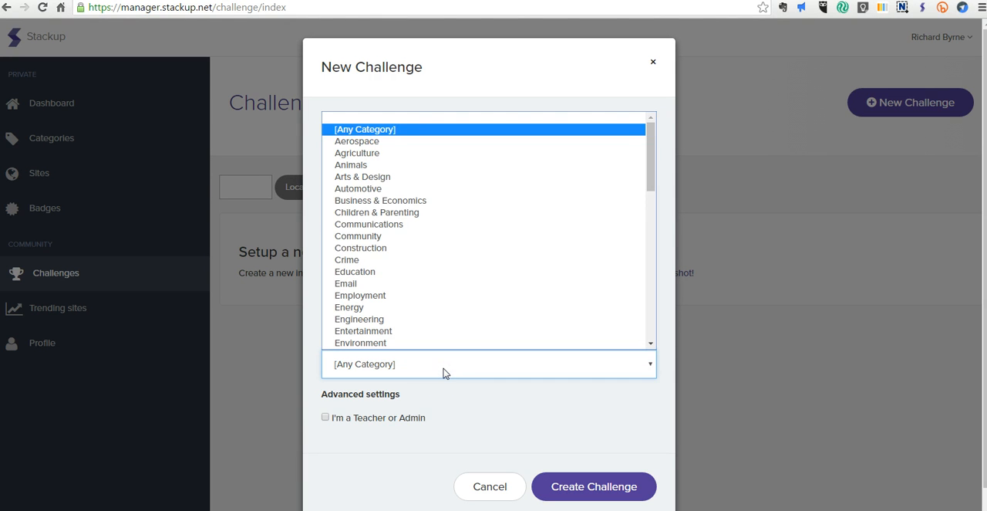
left_click(413, 273)
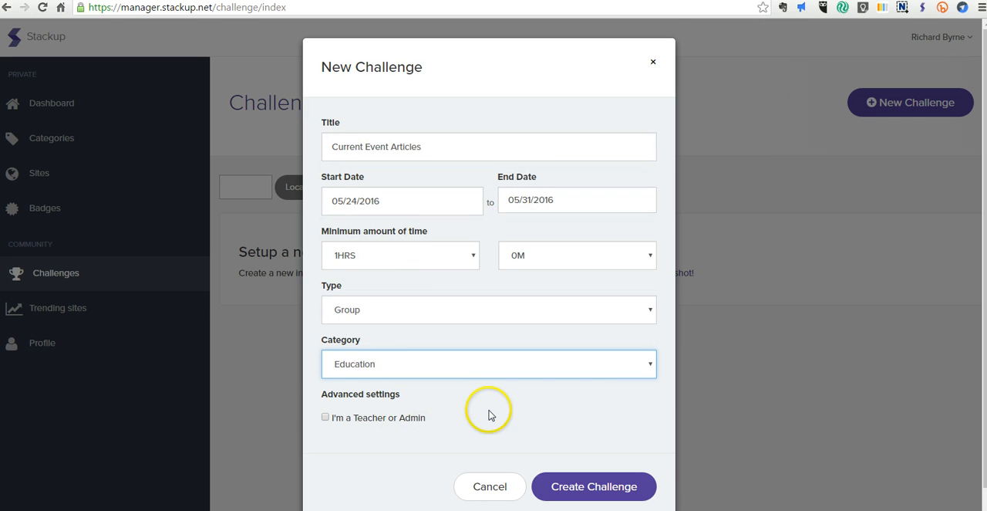
- Enable the "I'm a Teacher or Admin" setting, keep the leaderboard unhidden, and create the challenge
left_click(330, 399)
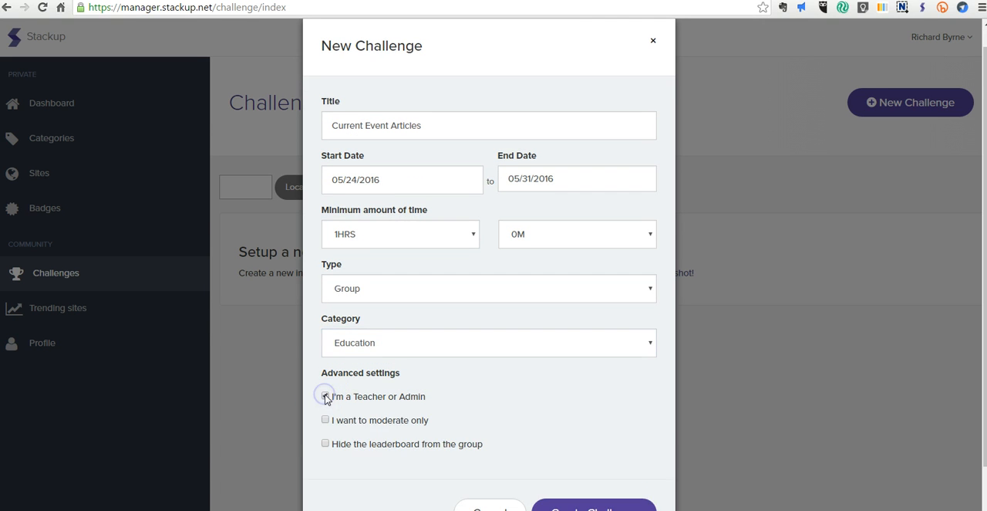
scroll(467, 418, "down", 1)
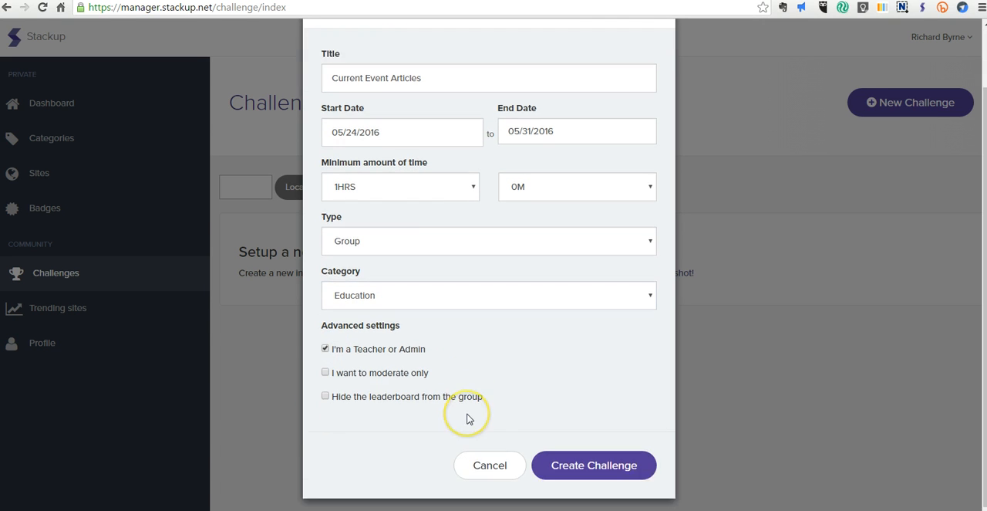
left_click(329, 398)
left_click(328, 398)
left_click(596, 471)
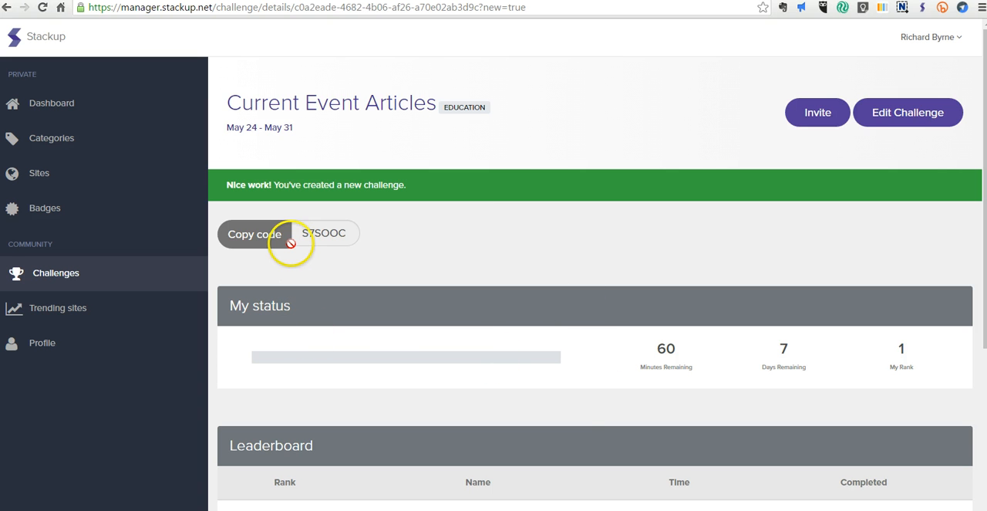
- Invite two participants to the challenge by entering their comma-separated e-mail addresses and sending the invitations
left_click(824, 114)
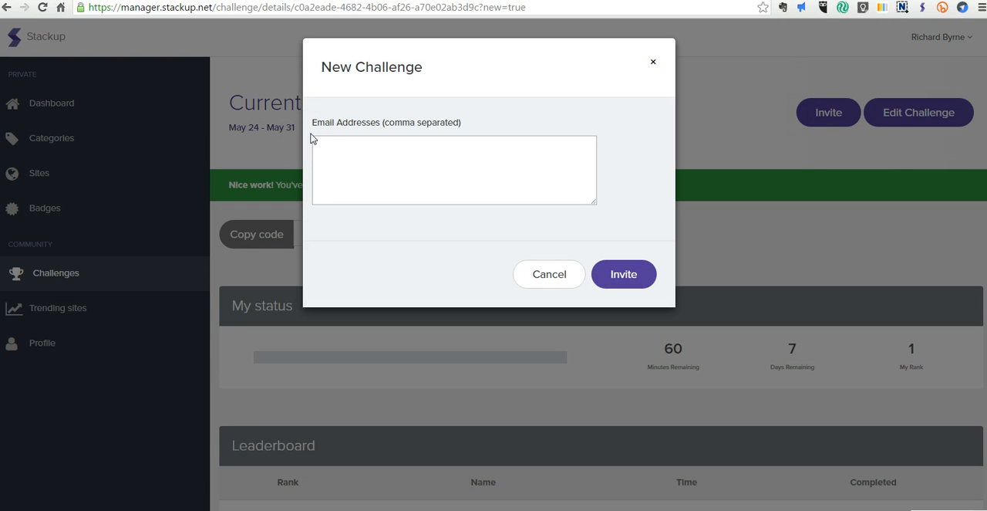
left_click(344, 158)
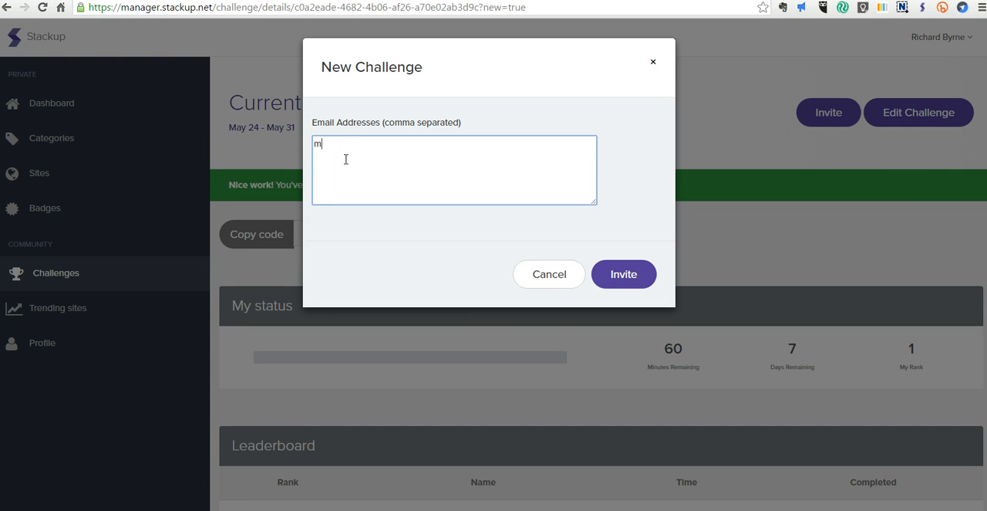
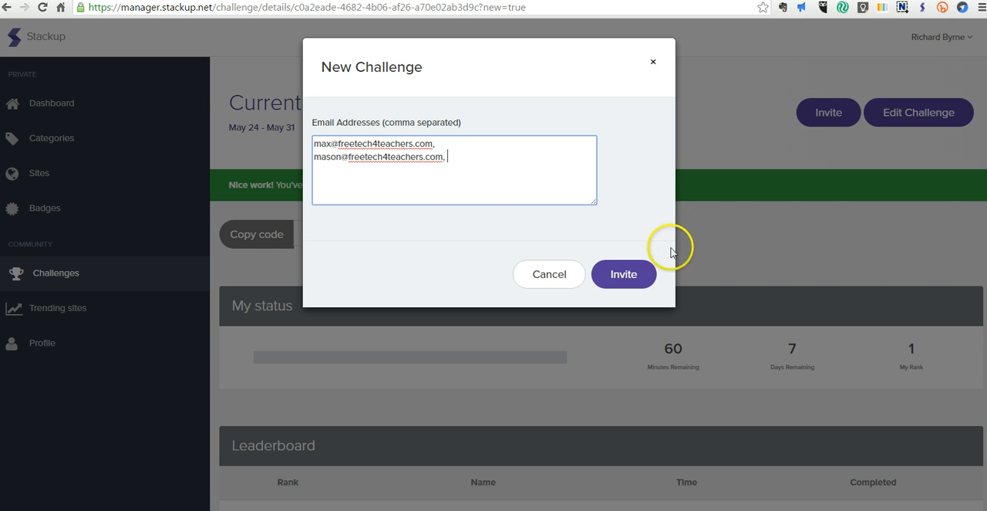
left_click(626, 274)
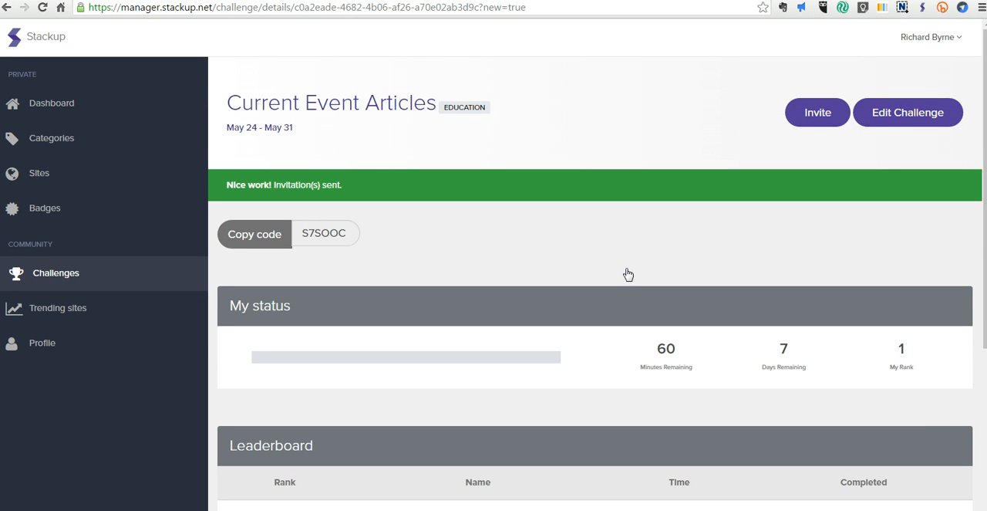
- Review the status, leaderboard and trending sites sections of the new challenge
scroll(602, 247, "down", 3)
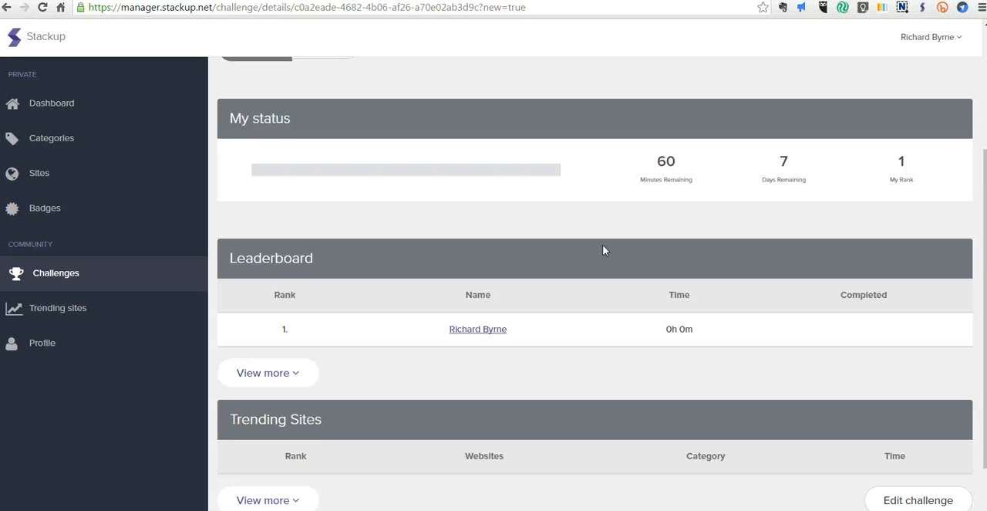
scroll(602, 245, "down", 1)
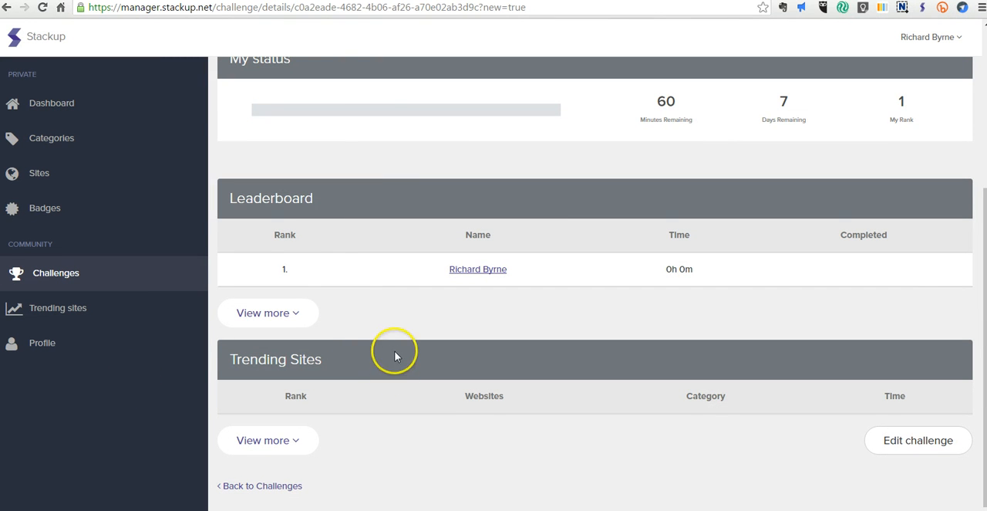
scroll(395, 355, "up", 4)
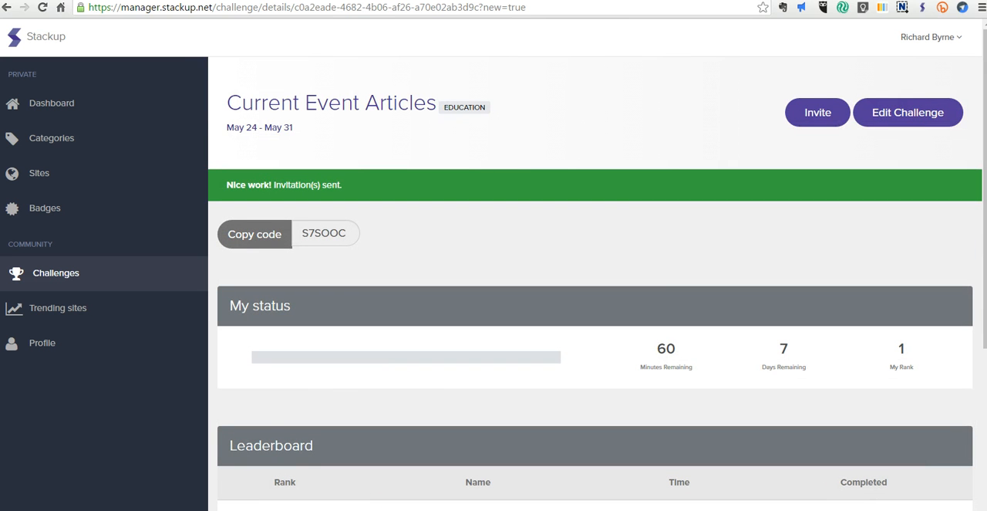
- Open the BBC News site in a new tab and open the story "From Austria to Trump, a turn right"
left_click(738, 0)
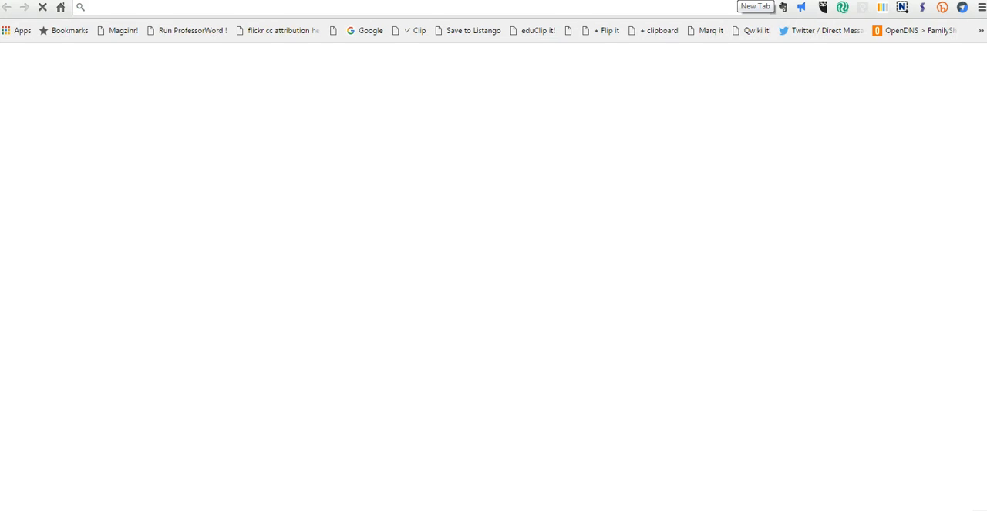
type("bb")
key("Return")
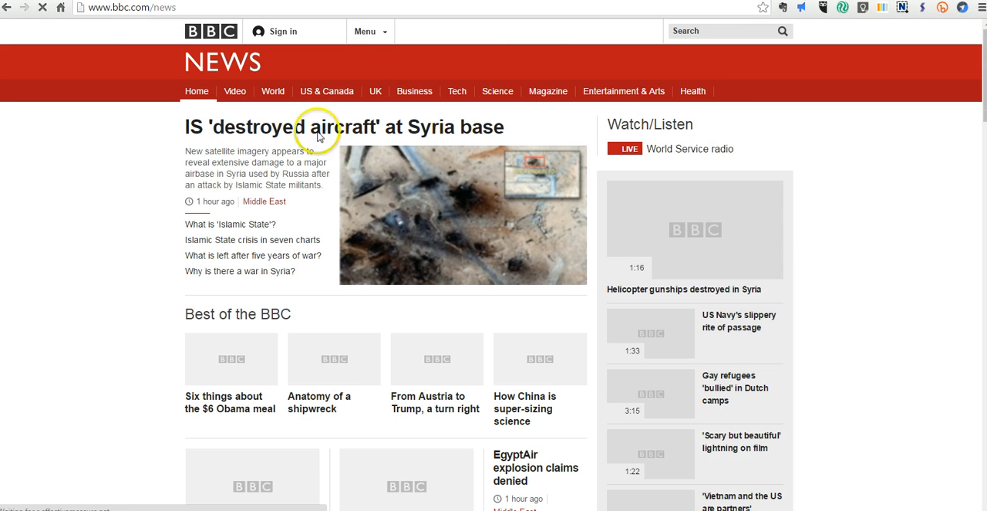
scroll(94, 290, "down", 1)
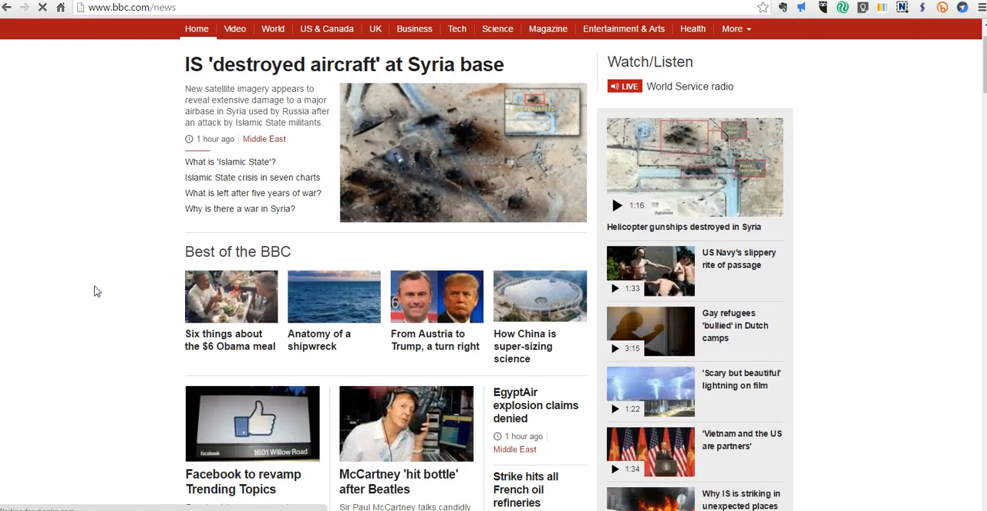
scroll(95, 290, "down", 2)
scroll(95, 290, "down", 2)
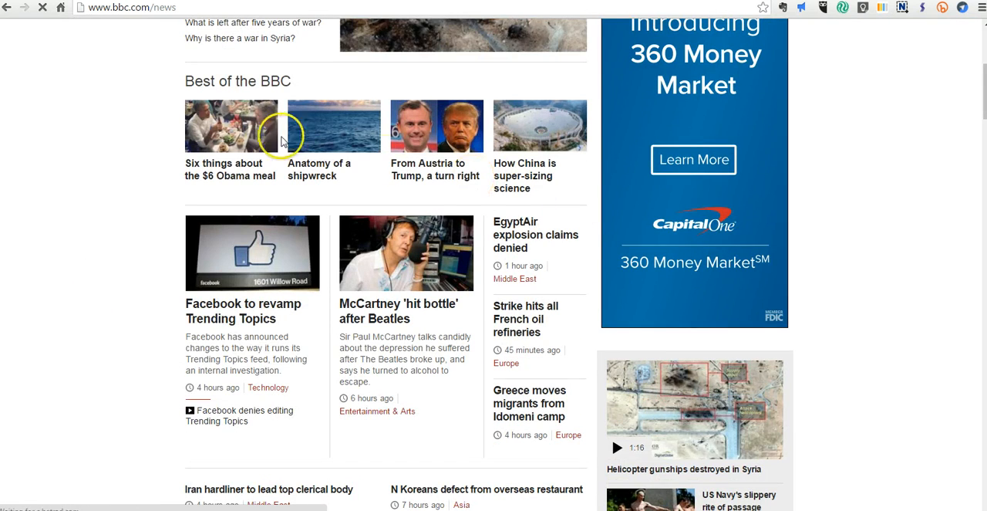
scroll(378, 166, "up", 1)
left_click(436, 224)
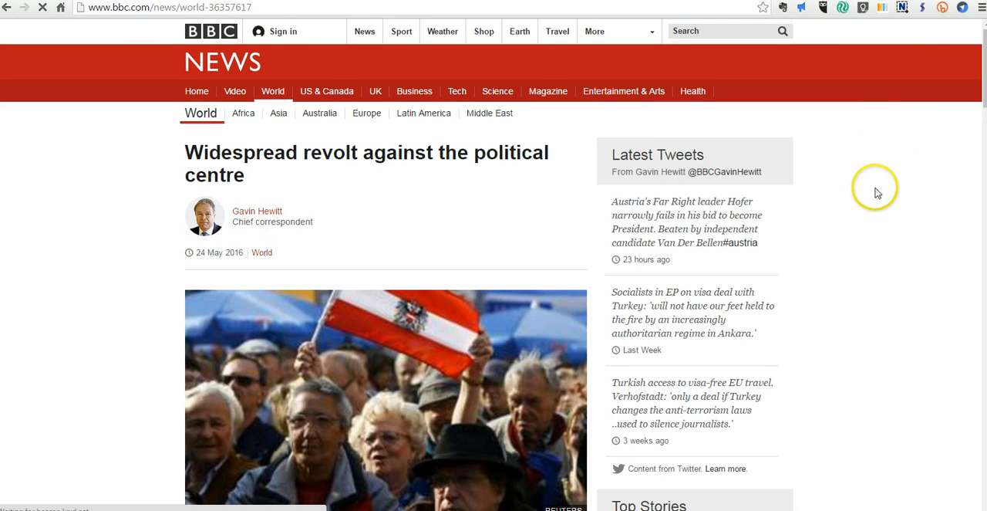
- Check the article's category statistics in the Stackup extension and go through its dashboard to the Challenges section
left_click(923, 9)
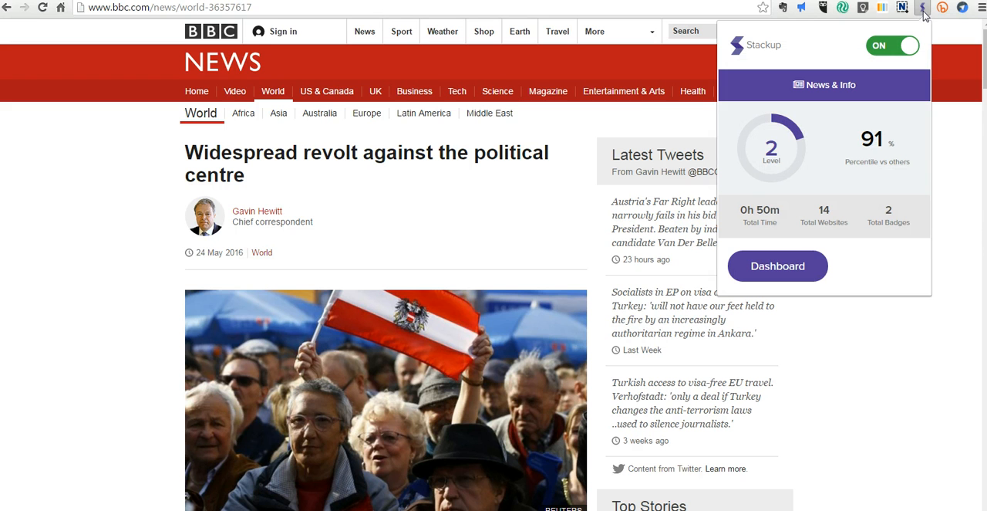
left_click(804, 276)
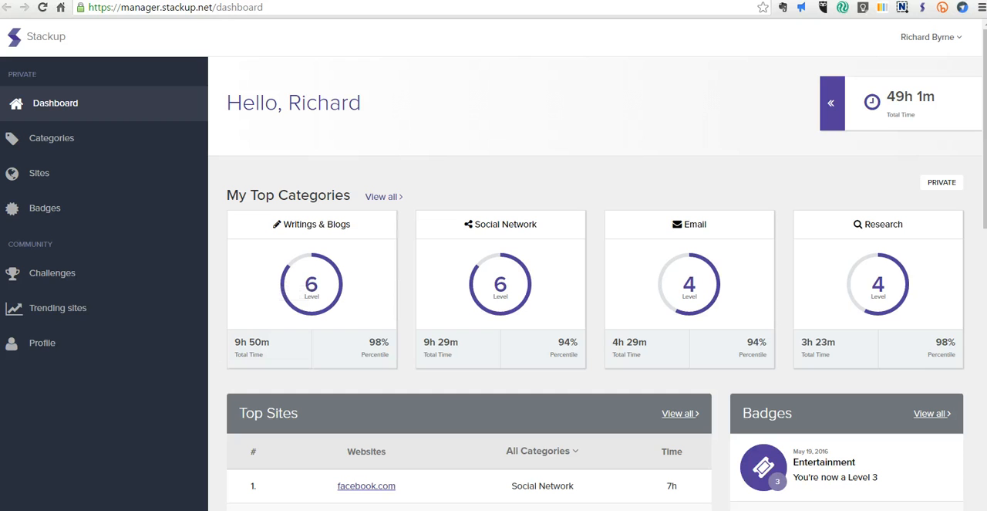
left_click(66, 271)
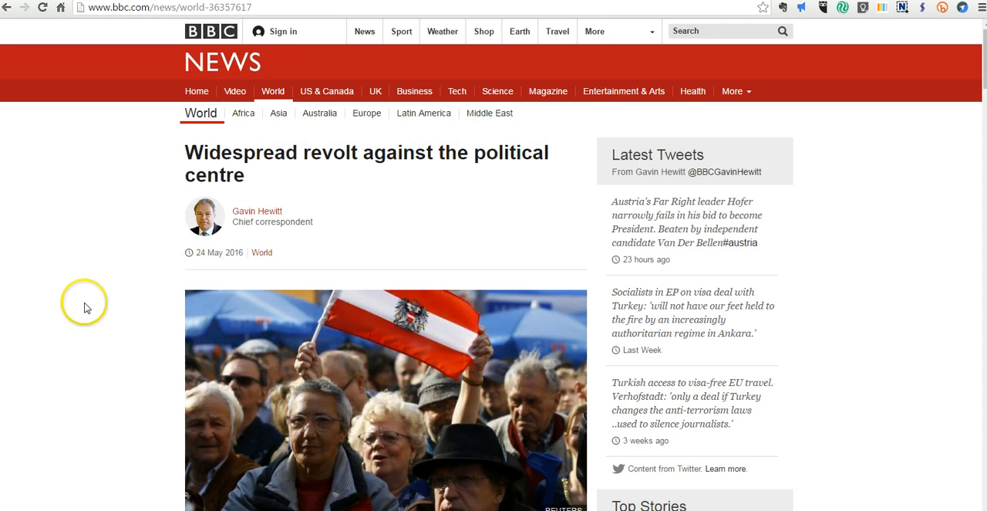
- Read through the BBC article "Widespread revolt against the political centre" to its end
scroll(85, 307, "down", 6)
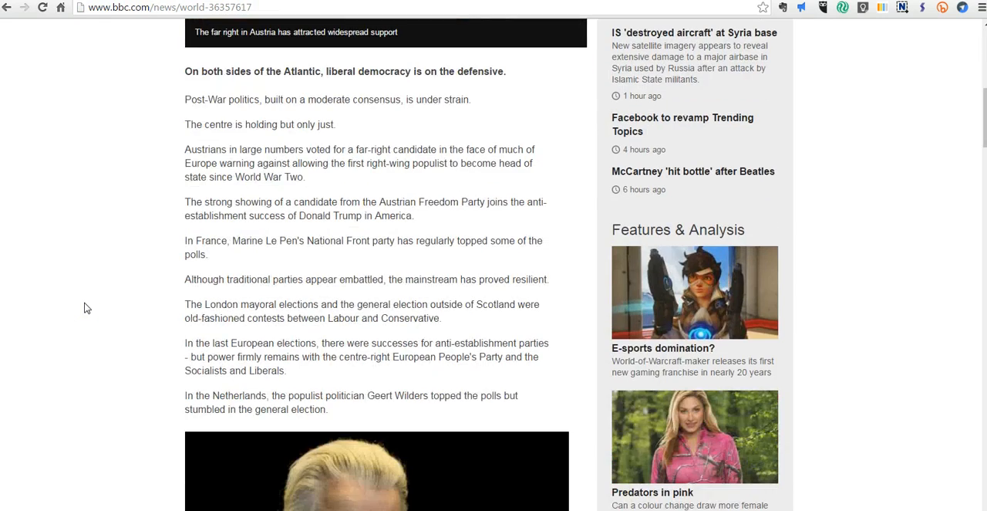
scroll(87, 307, "down", 8)
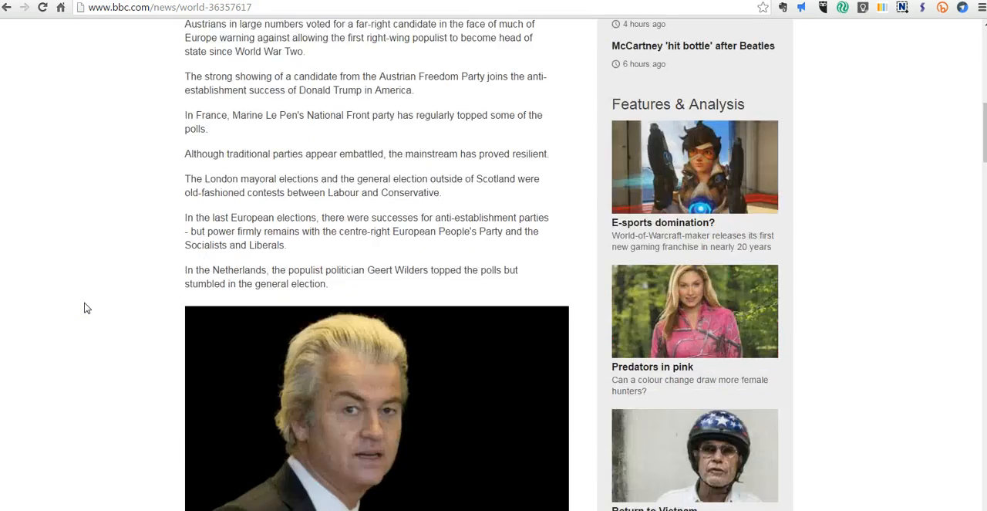
scroll(87, 307, "down", 2)
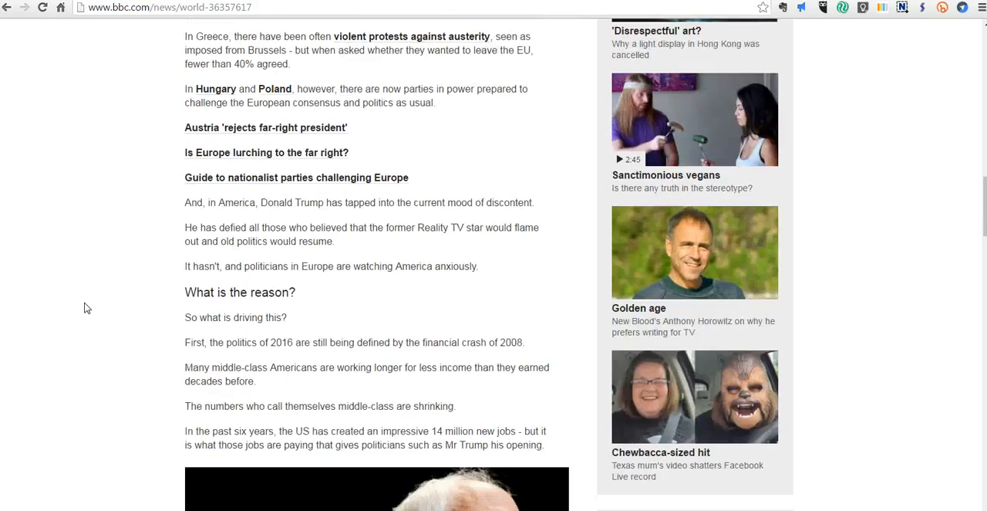
scroll(85, 308, "down", 3)
scroll(85, 308, "down", 4)
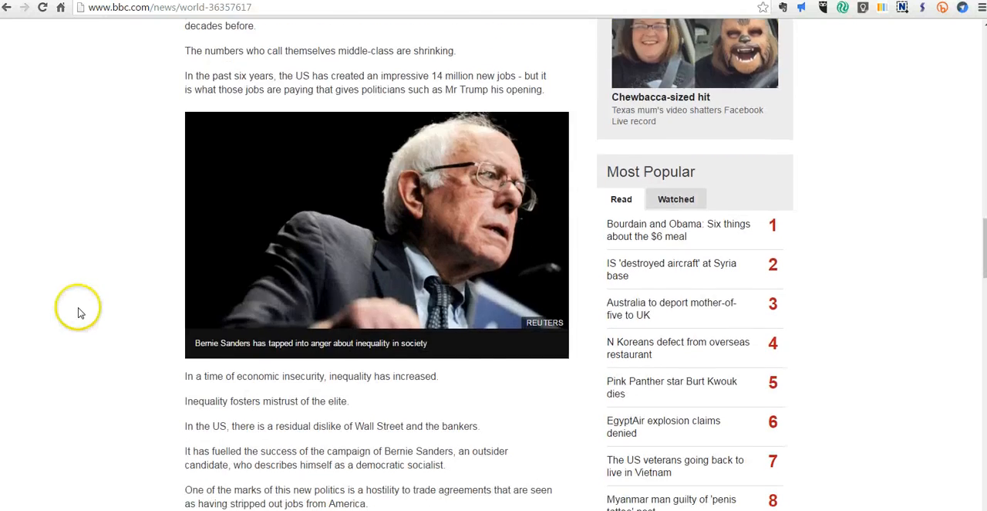
scroll(80, 312, "down", 7)
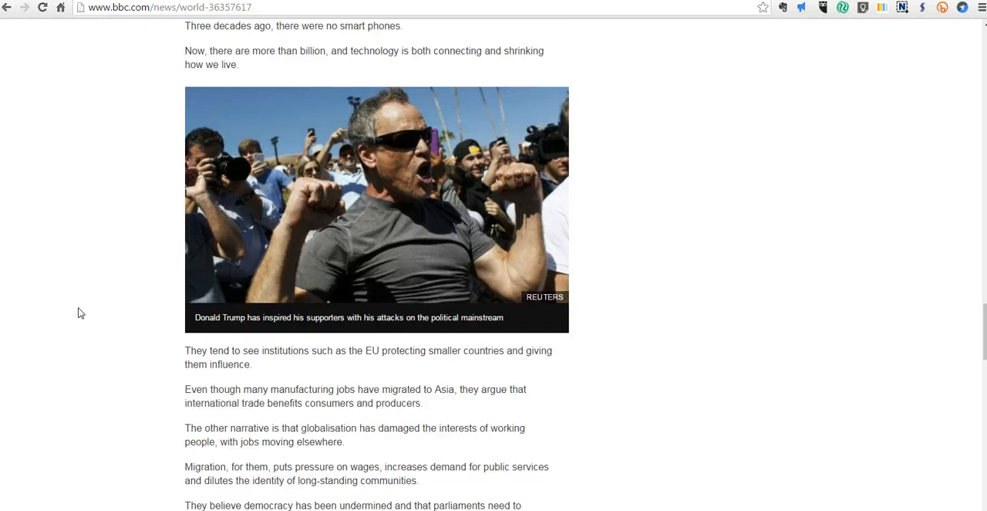
scroll(128, 274, "down", 15)
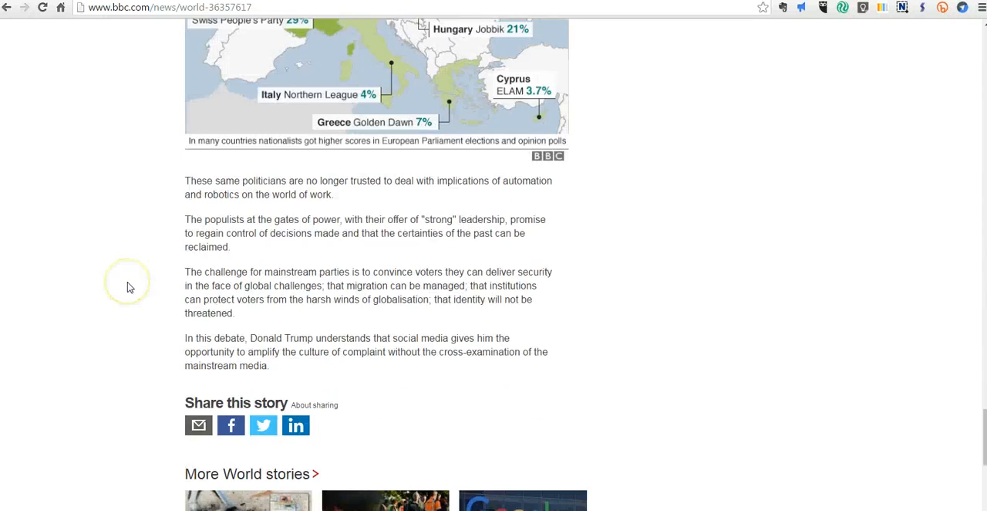
scroll(127, 287, "down", 3)
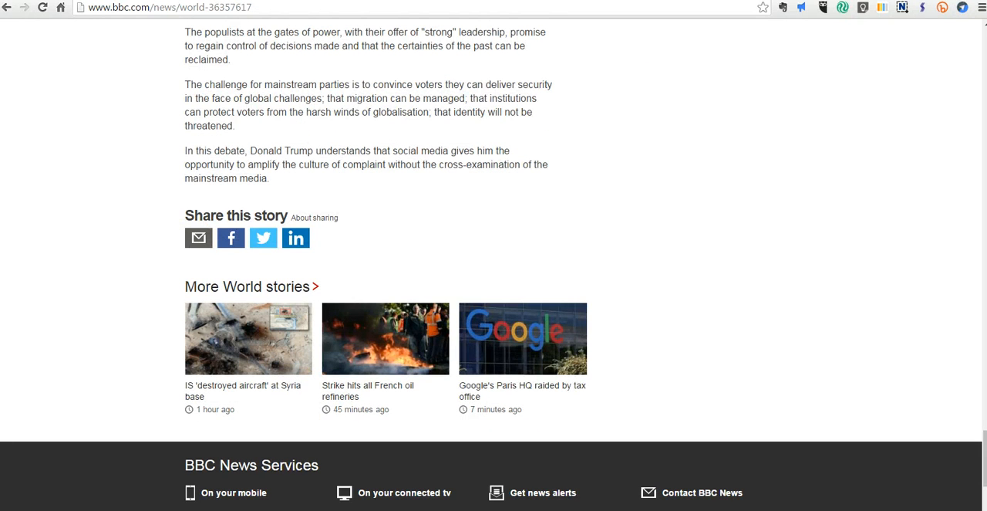